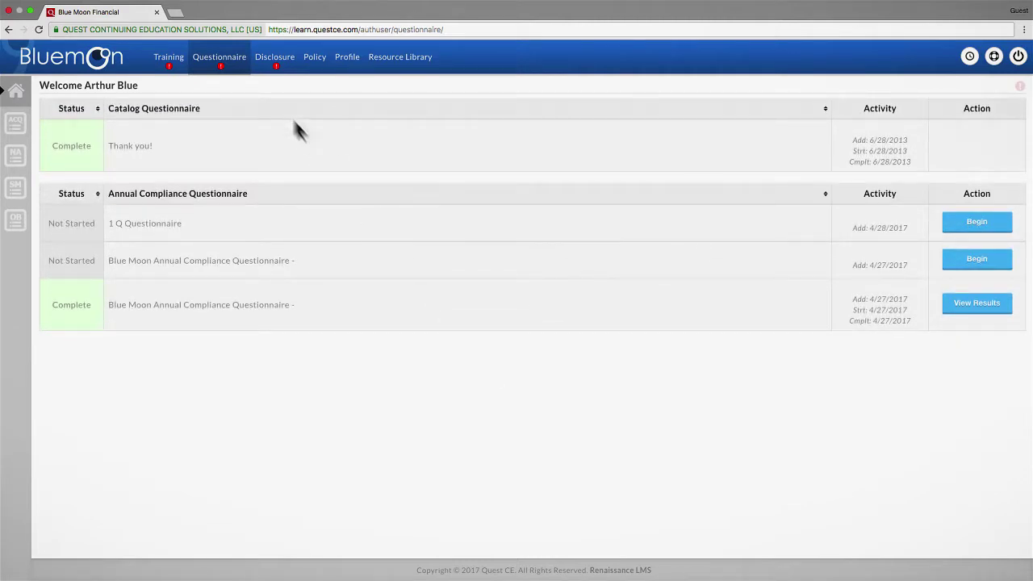
- Open the not-started Blue Moon Annual Compliance Questionnaire and begin working through its sections
{"action": "left_click", "coordinate": [245, 65]}
{"action": "left_click", "coordinate": [954, 258]}
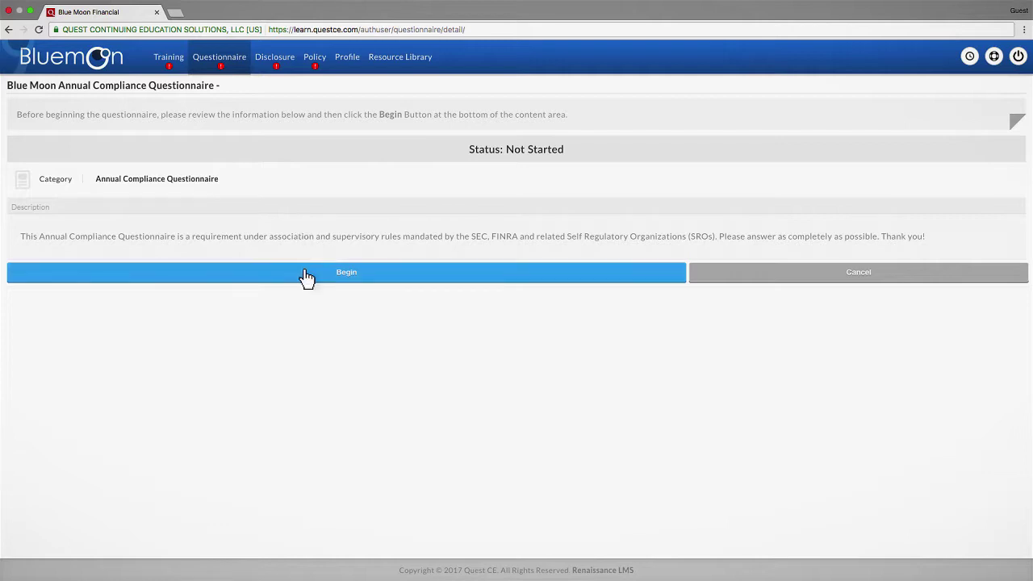
{"action": "left_click", "coordinate": [307, 277]}
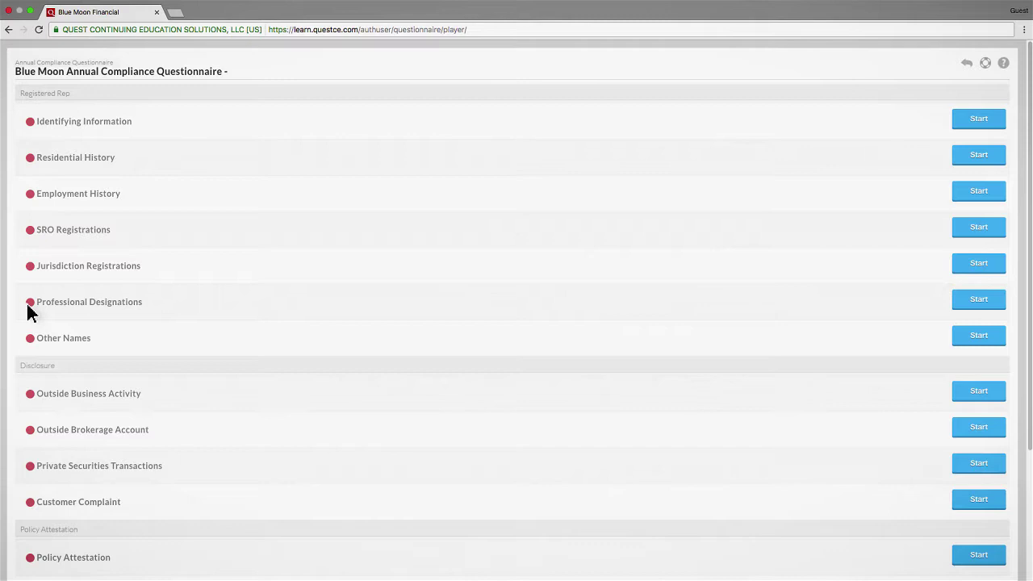
- Open Identifying Information and bring up the prefilled primary residential address editor
{"action": "left_click", "coordinate": [965, 118]}
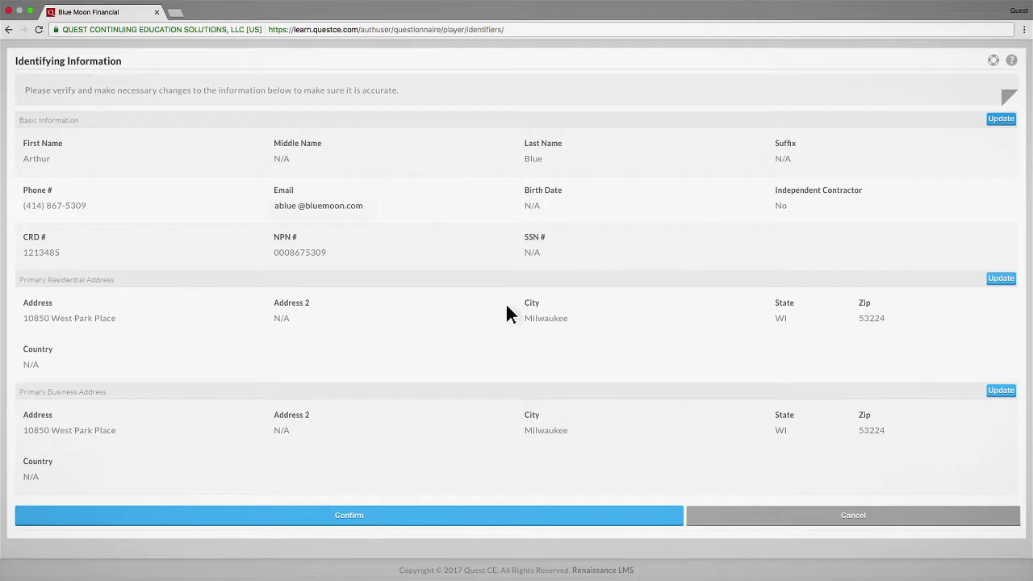
{"action": "left_click", "coordinate": [999, 278]}
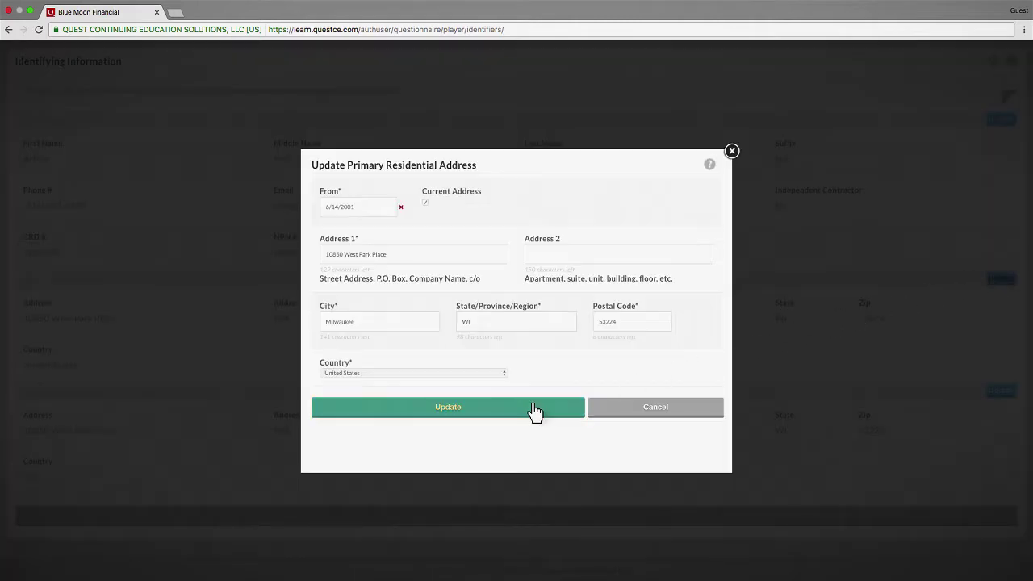
- Close the address editor unchanged and confirm Identifying Information as accurate and complete
{"action": "left_click", "coordinate": [732, 151]}
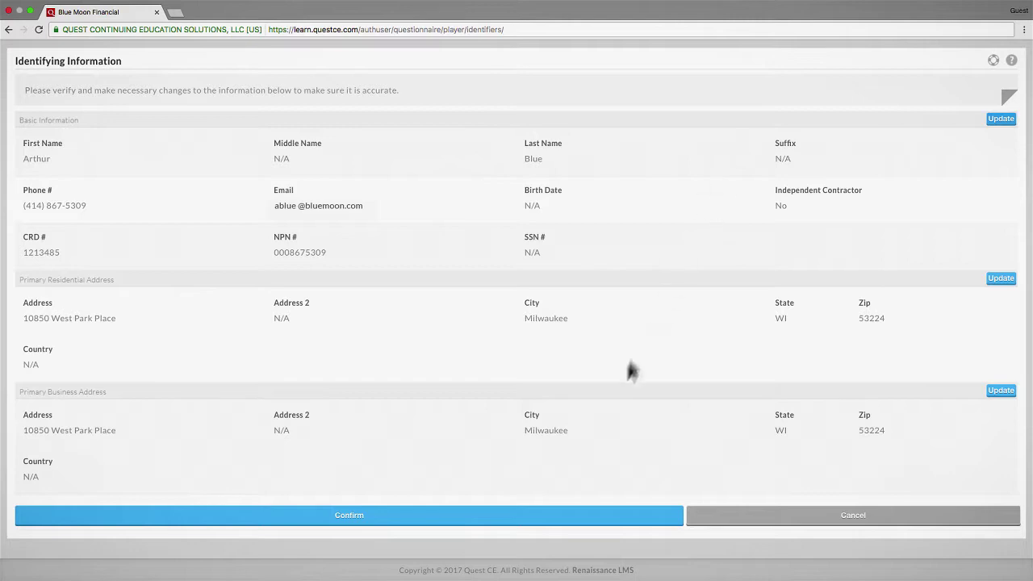
{"action": "left_click", "coordinate": [563, 515]}
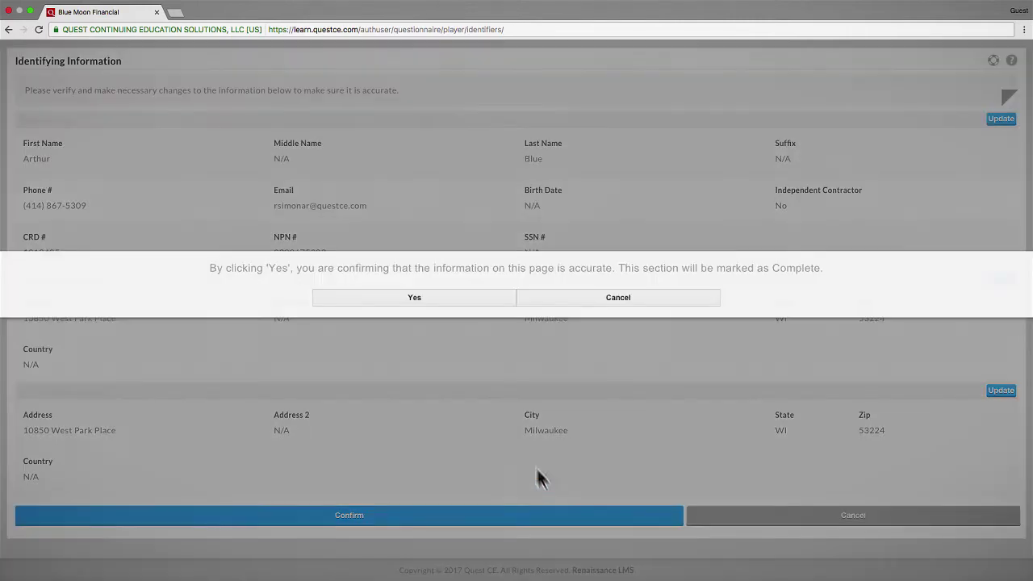
{"action": "left_click", "coordinate": [438, 297]}
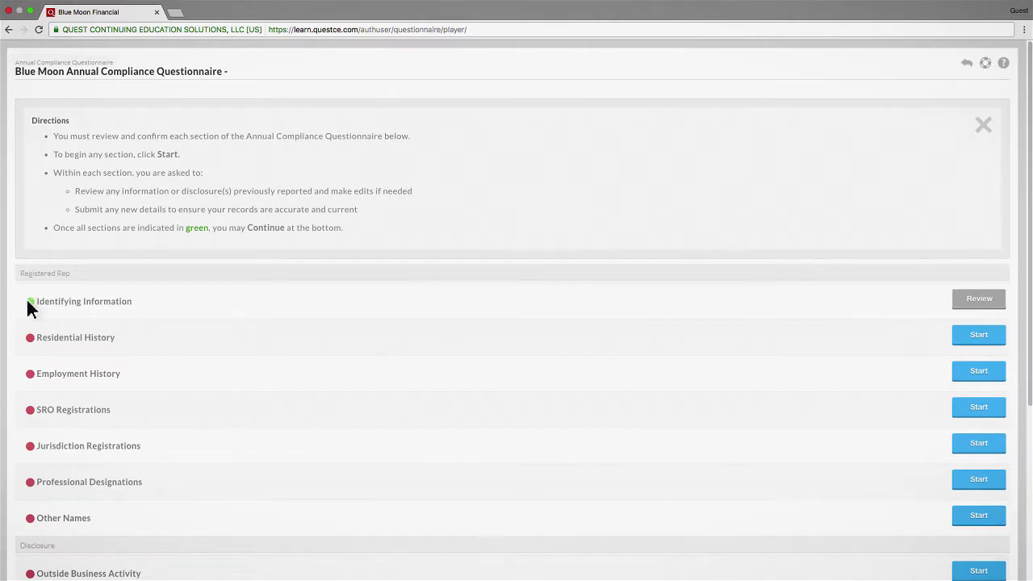
- Open the Outside Business Activity section listing the USA Candy Company shift manager entry
{"action": "scroll", "coordinate": [28, 309], "scroll_direction": "down", "scroll_amount": 3}
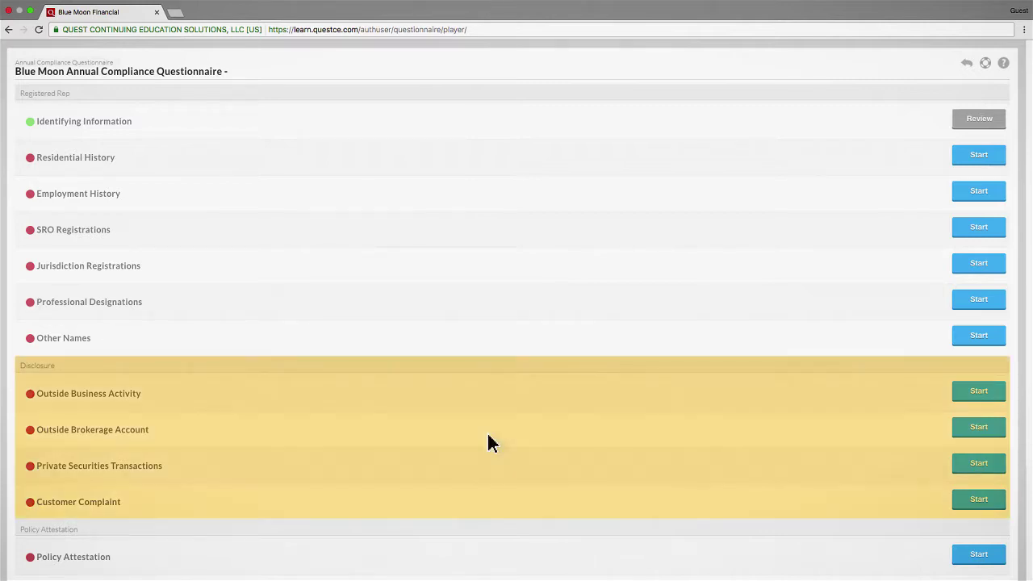
{"action": "left_click", "coordinate": [966, 389]}
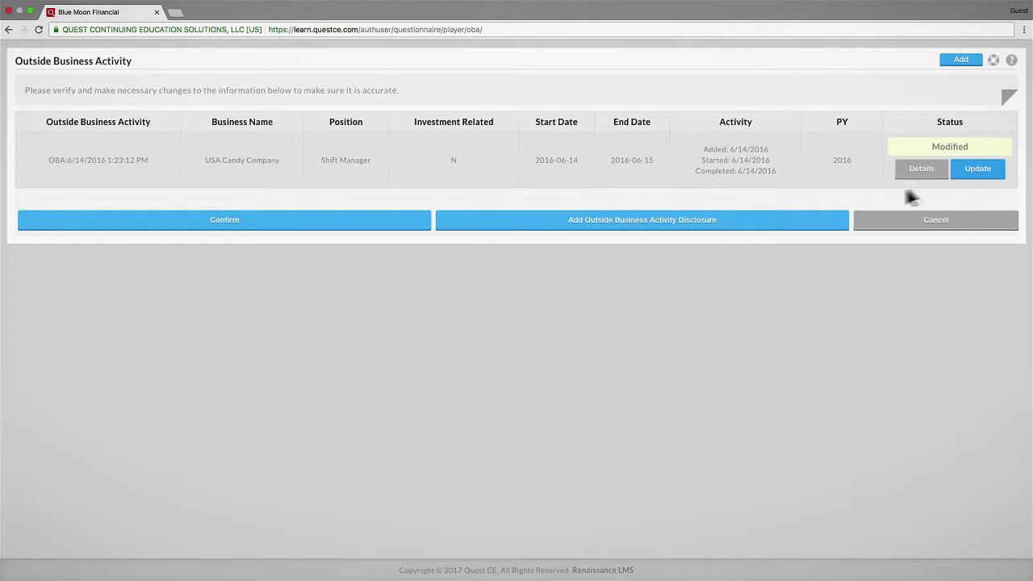
- Confirm the USA Candy Company outside business activity as accurate and complete
{"action": "left_click", "coordinate": [795, 222]}
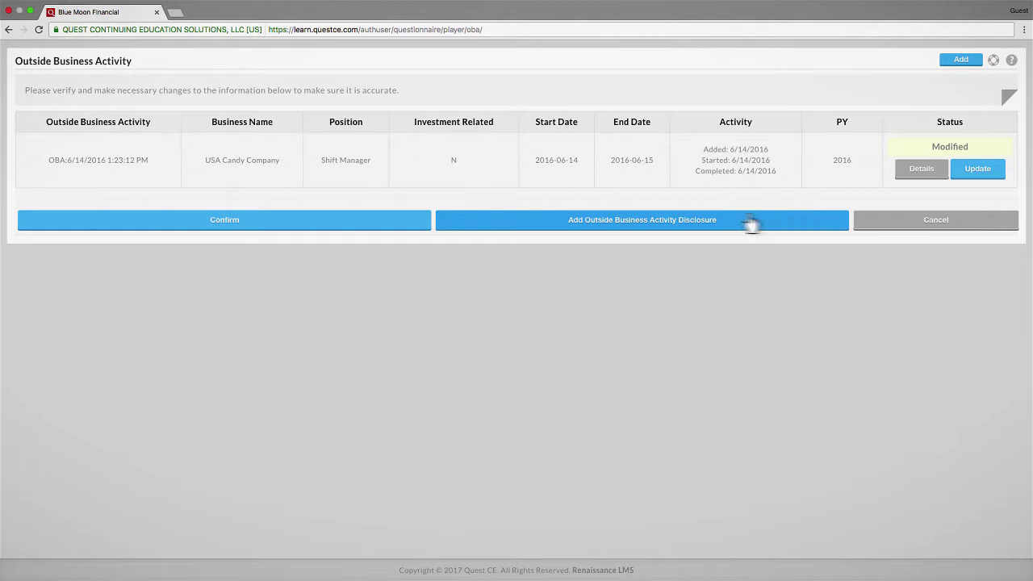
{"action": "left_click", "coordinate": [363, 222]}
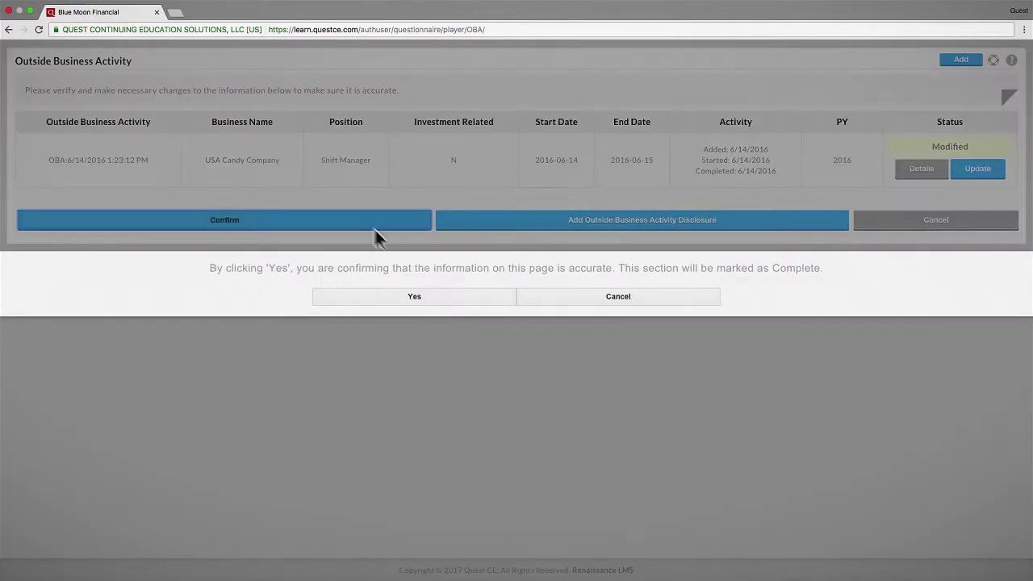
{"action": "left_click", "coordinate": [456, 299]}
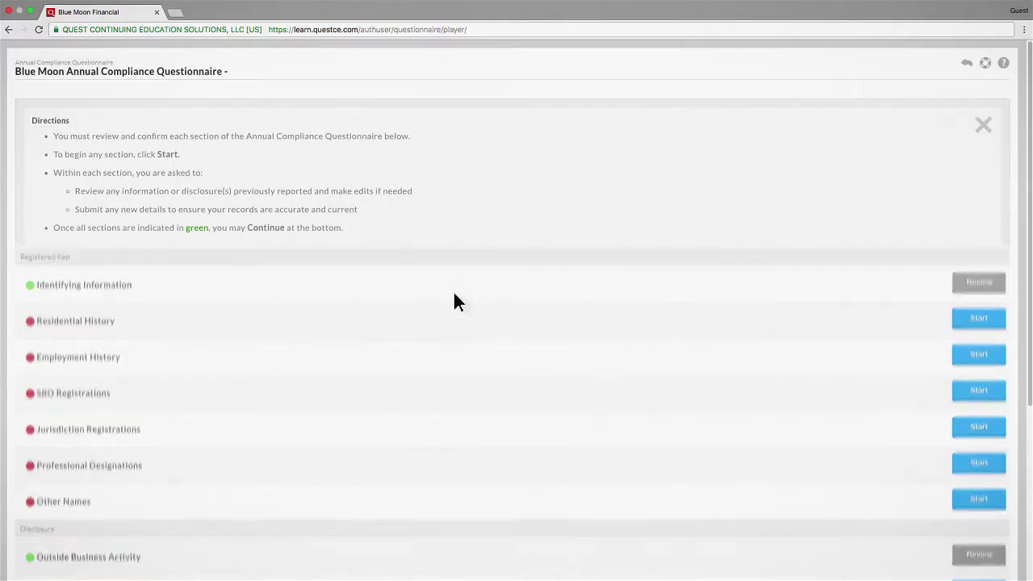
{"action": "scroll", "coordinate": [455, 300], "scroll_direction": "down", "scroll_amount": 3}
- Dismiss the incomplete-items warning and proceed to the Electronic Signature certification page
{"action": "scroll", "coordinate": [452, 299], "scroll_direction": "down", "scroll_amount": 2}
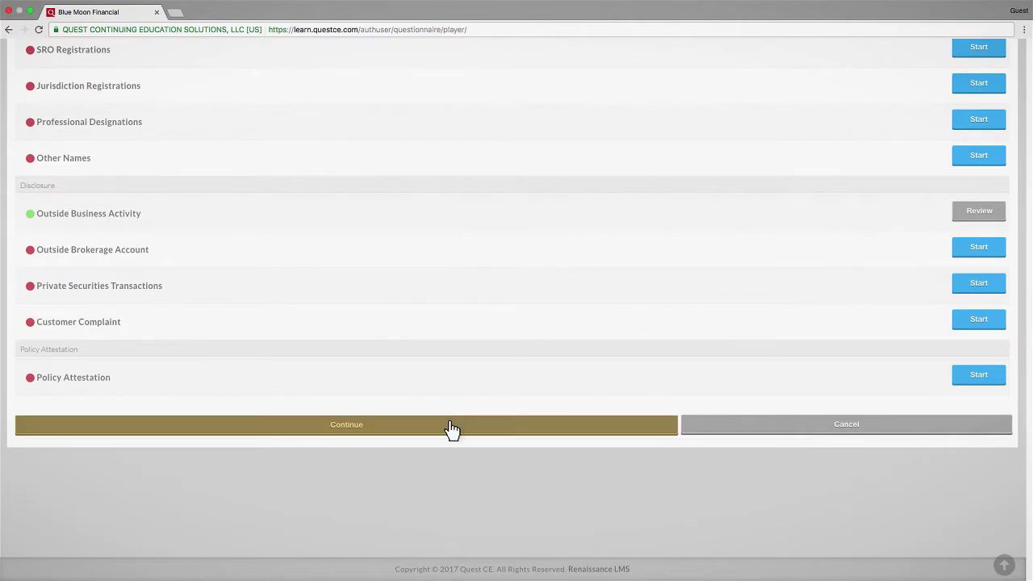
{"action": "left_click", "coordinate": [452, 428]}
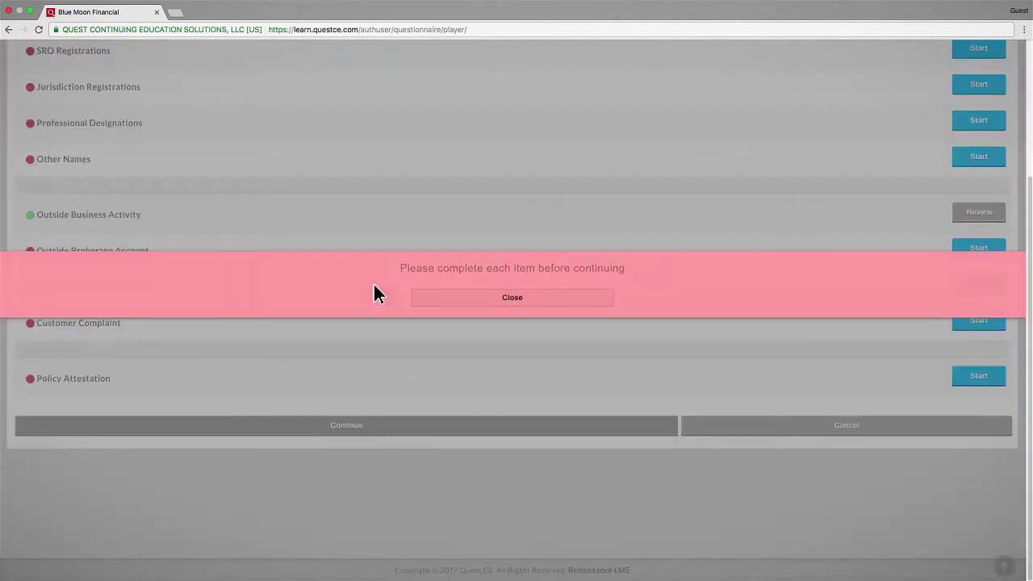
{"action": "left_click", "coordinate": [432, 297]}
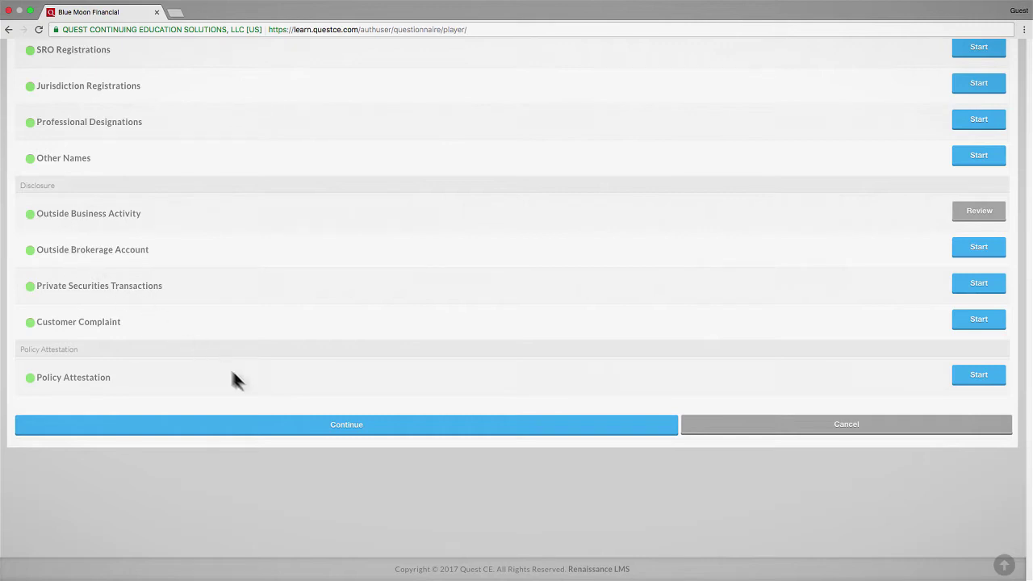
{"action": "left_click", "coordinate": [292, 423]}
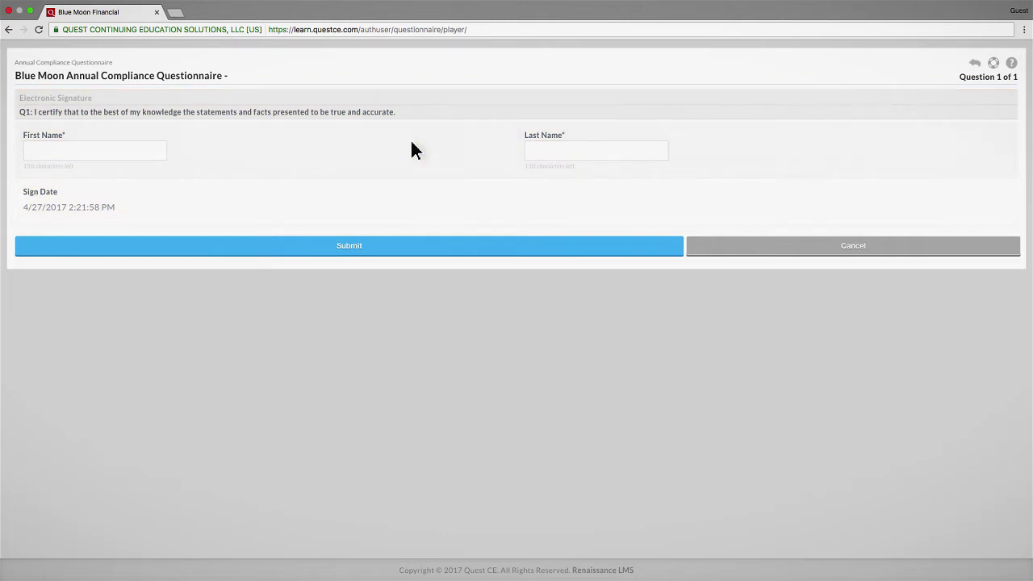
- Sign with the user's first and last name, submit, and return to the questionnaire dashboard
{"action": "left_click", "coordinate": [130, 149]}
{"action": "type", "text": "Arthur"}
{"action": "left_click", "coordinate": [623, 148]}
{"action": "type", "text": "B"}
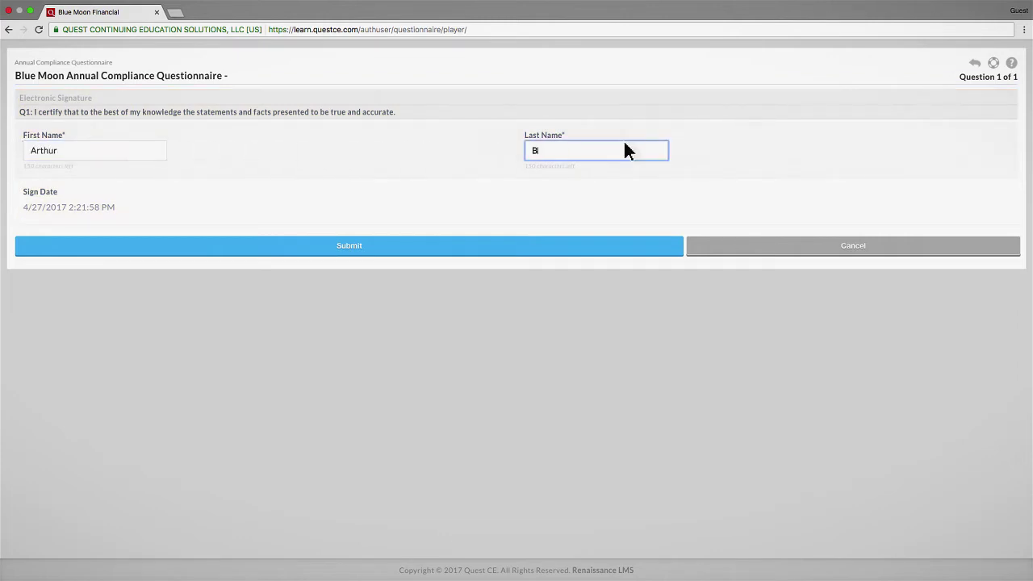
{"action": "type", "text": "lue"}
{"action": "left_click", "coordinate": [585, 247]}
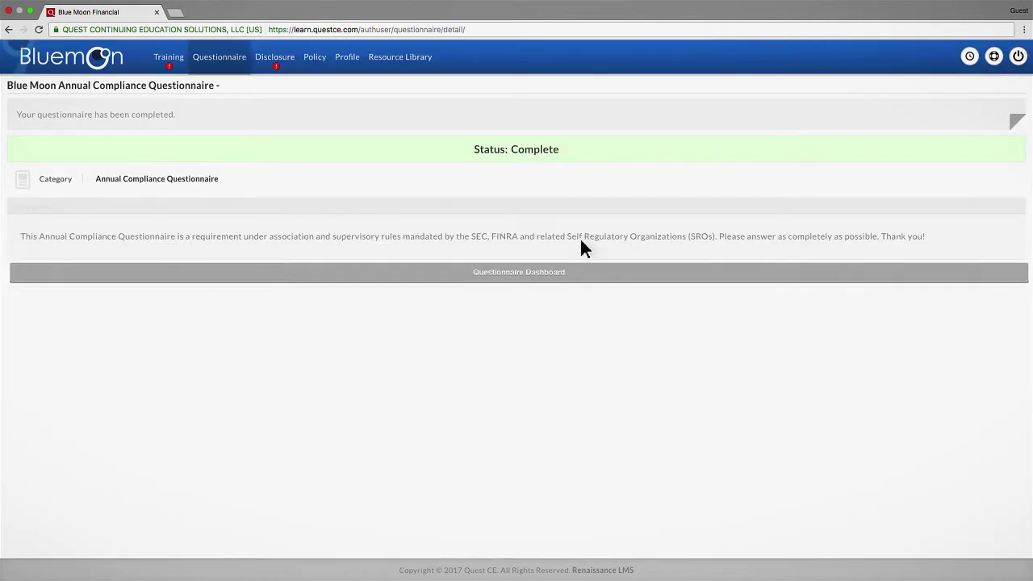
{"action": "left_click", "coordinate": [593, 274]}
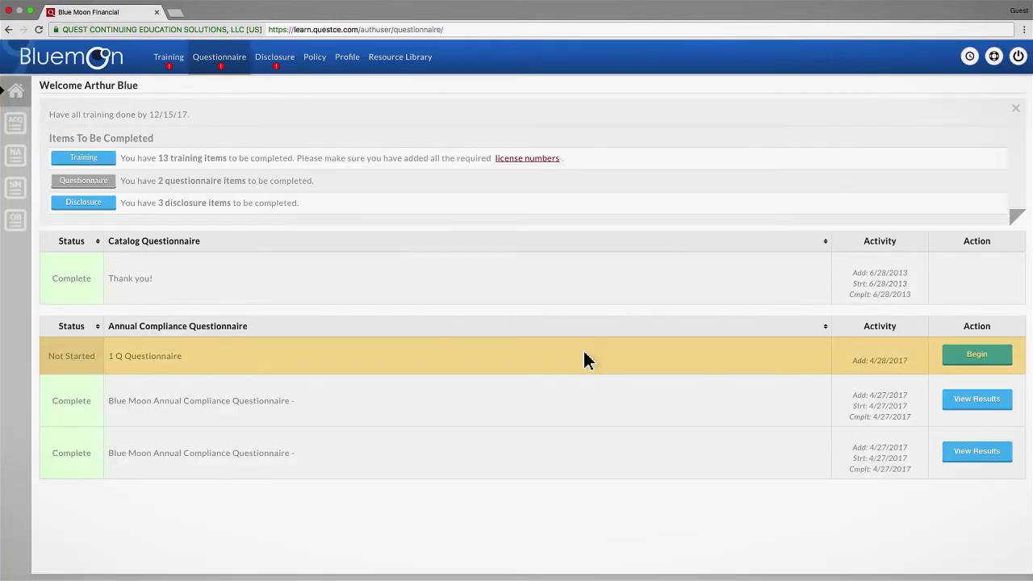
- Begin the 1 Q Questionnaire and submit the answer to its first question
{"action": "left_click", "coordinate": [958, 359]}
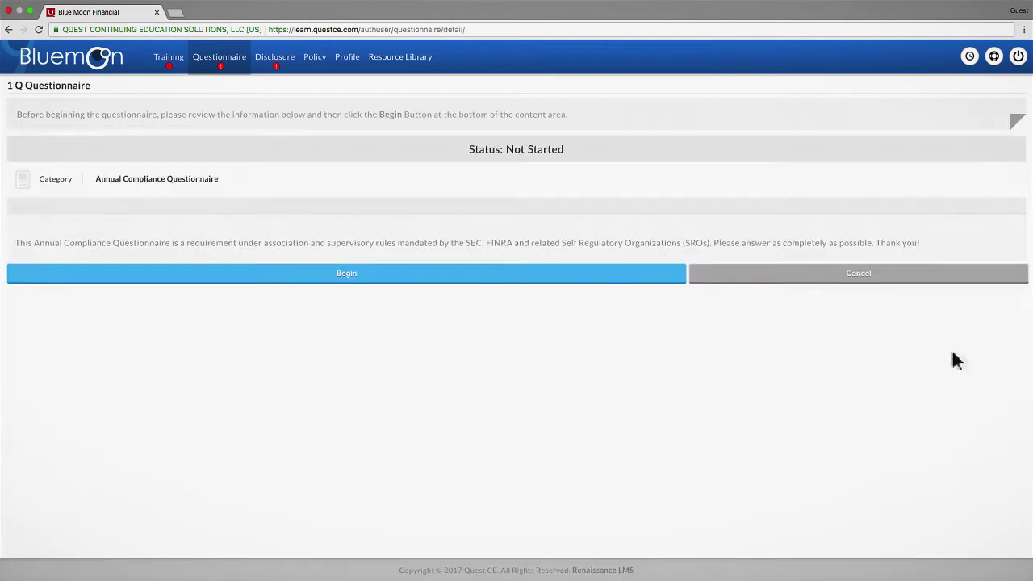
{"action": "left_click", "coordinate": [540, 275]}
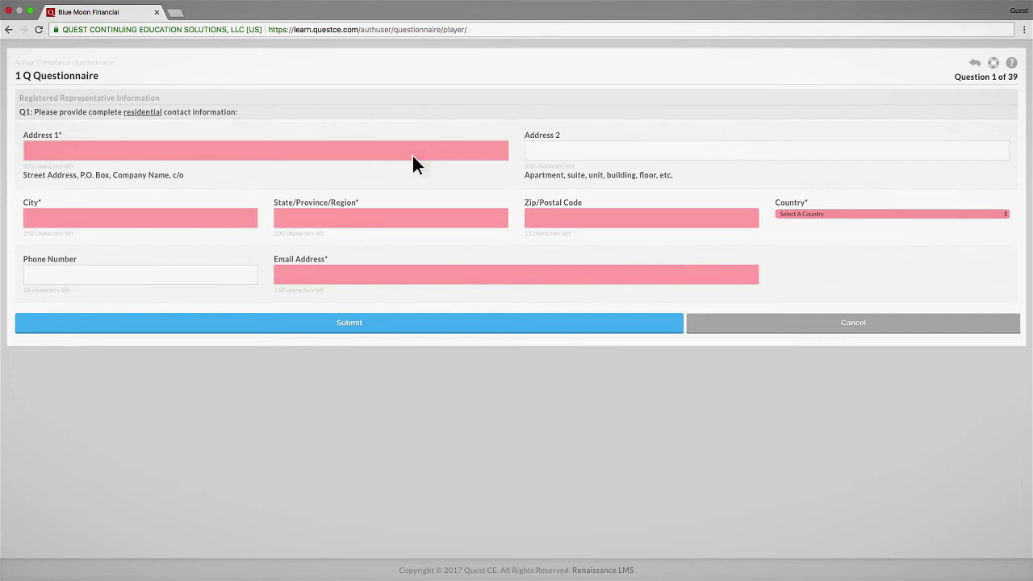
{"action": "left_click", "coordinate": [458, 325]}
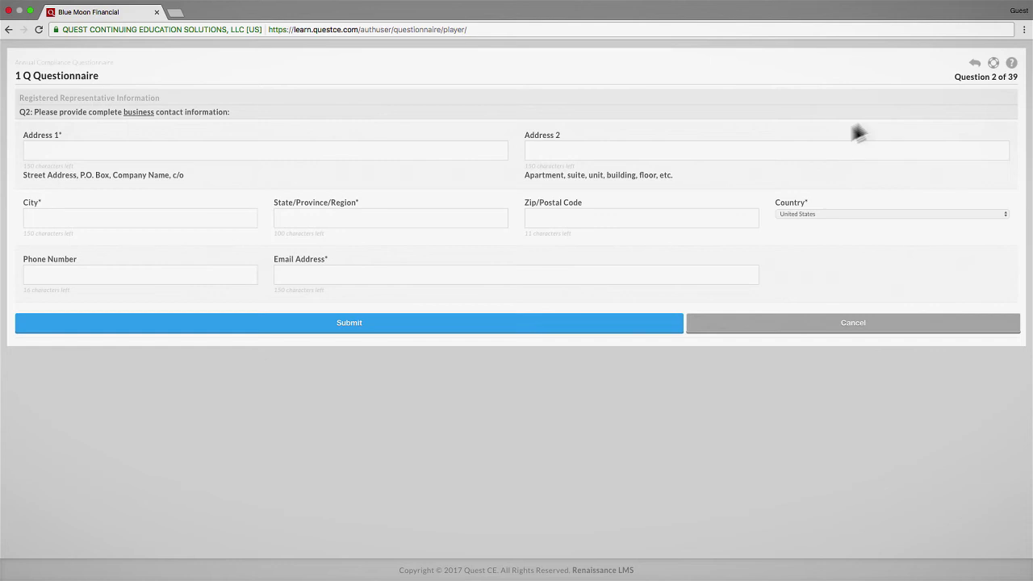
- Leave the 1 Q Questionnaire In Progress, return to the questionnaire list, and sign out
{"action": "left_click", "coordinate": [978, 61]}
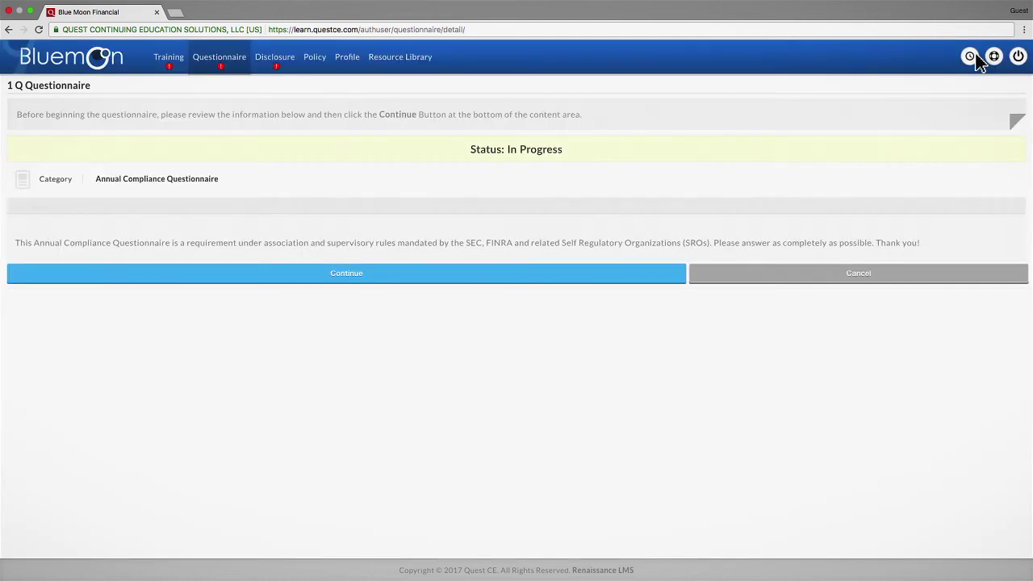
{"action": "left_click", "coordinate": [911, 277]}
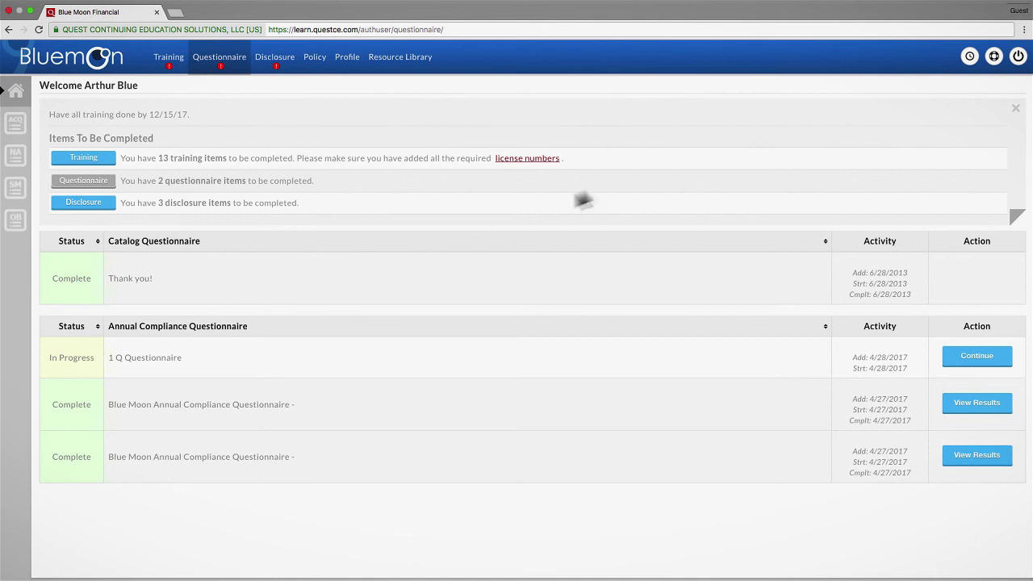
{"action": "left_click", "coordinate": [1018, 57]}
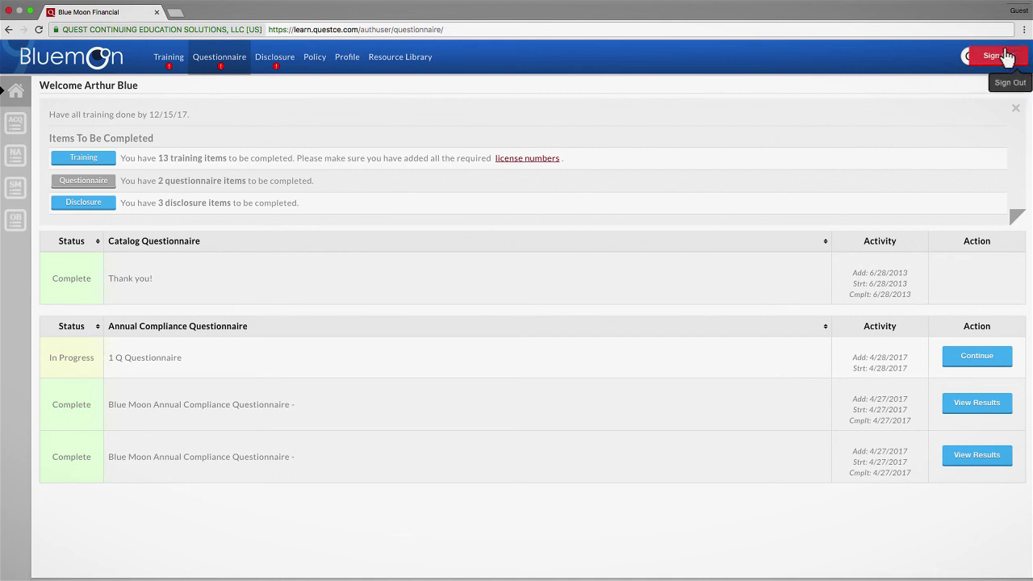
{"action": "left_click", "coordinate": [1003, 57]}
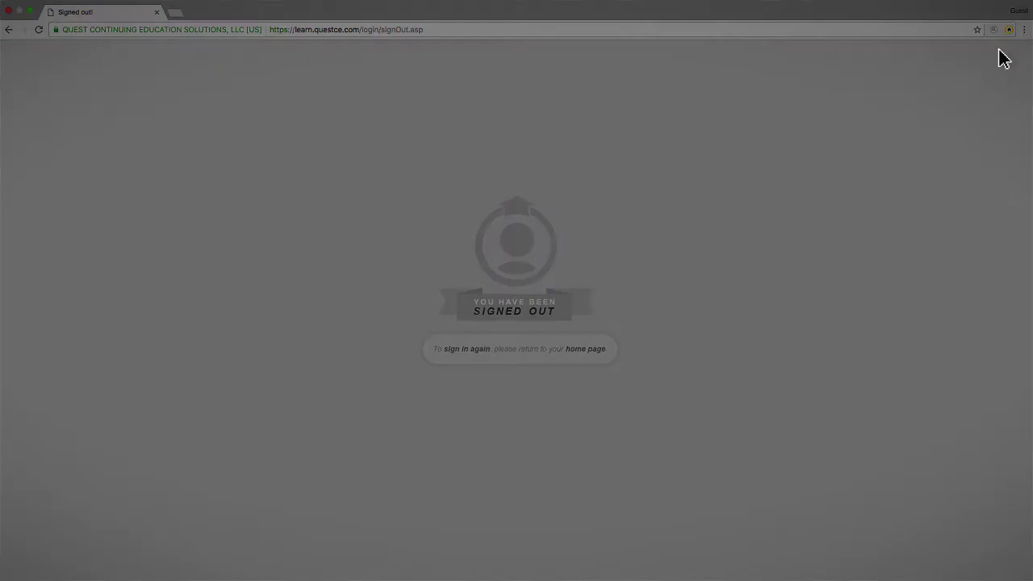